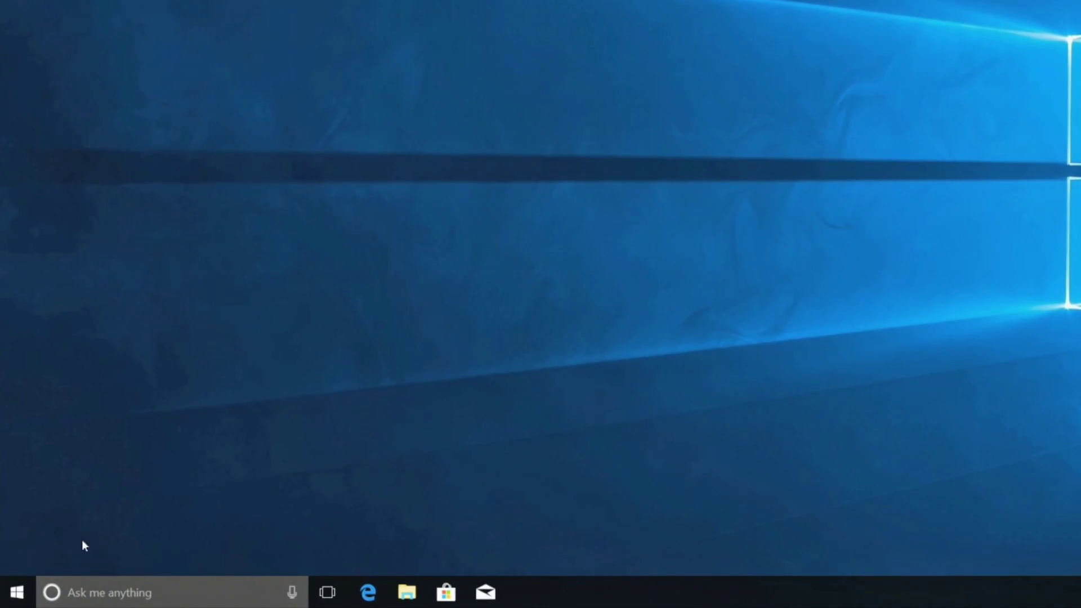
From the Start menu reach Settings > Devices and begin adding a new Bluetooth device
{"action": "left_click", "coordinate": [11, 598]}
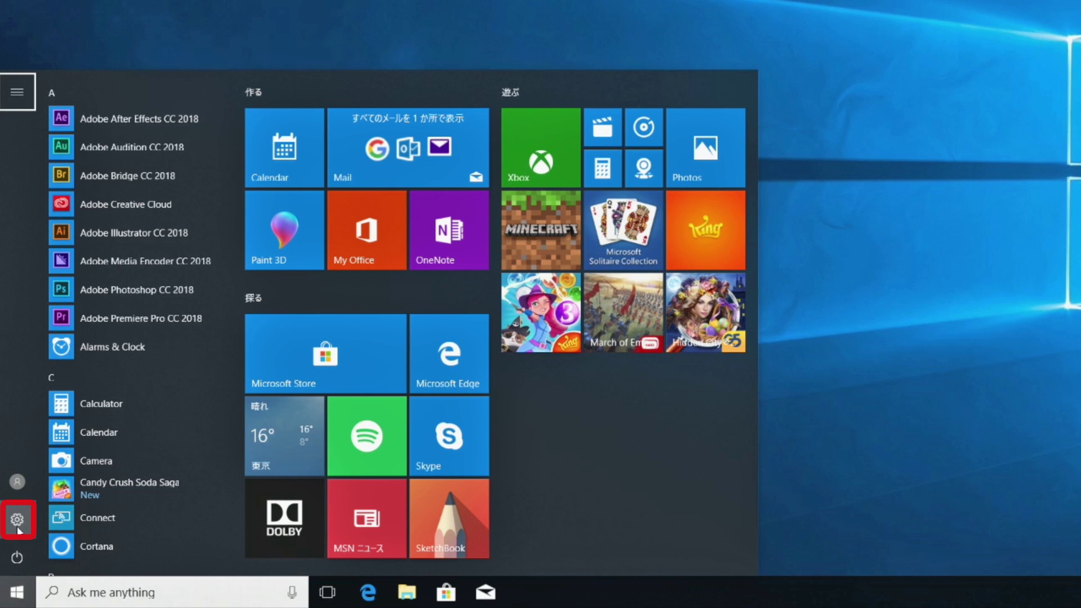
{"action": "left_click", "coordinate": [16, 520]}
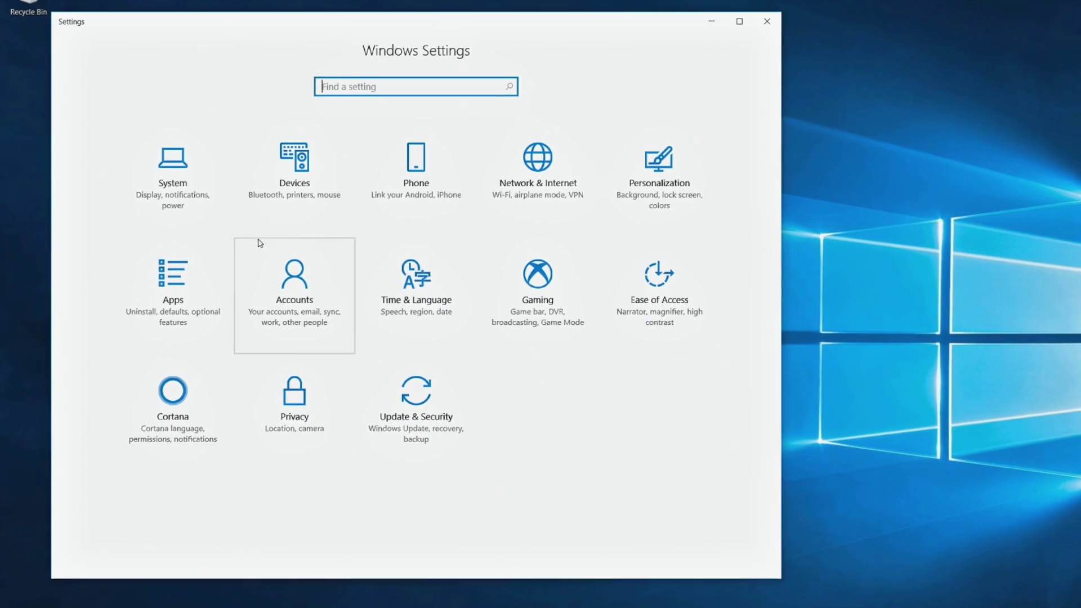
{"action": "left_click", "coordinate": [287, 197]}
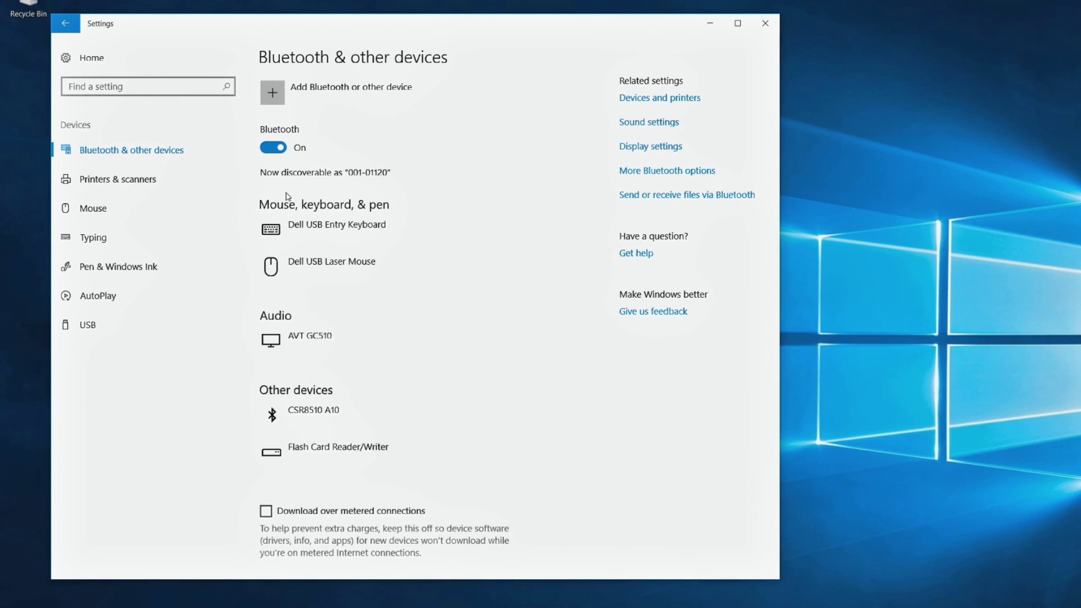
{"action": "left_click", "coordinate": [291, 101]}
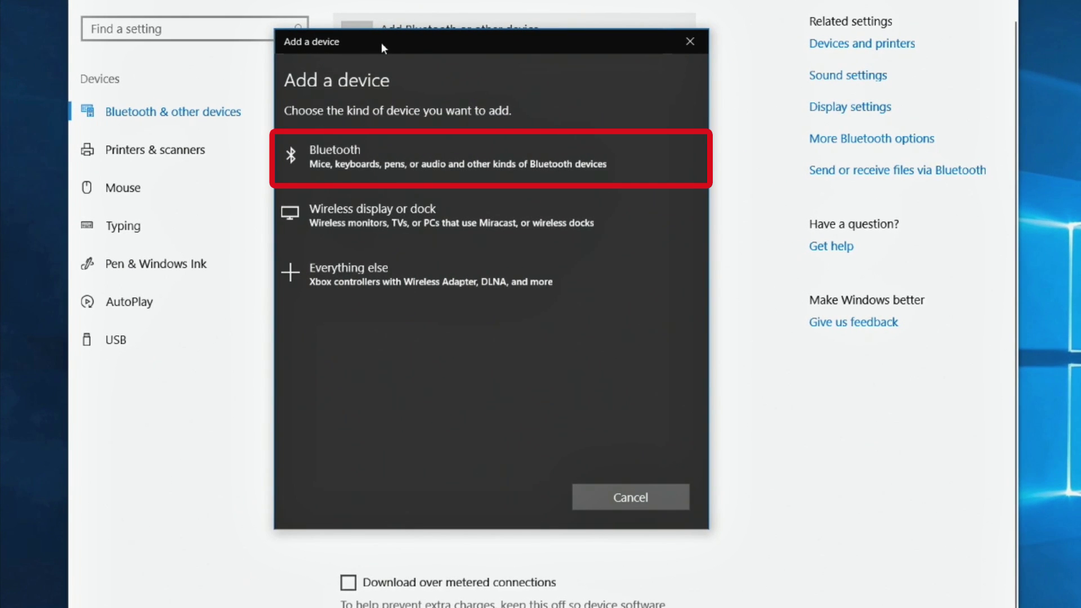
Pair the Intuos BT S tablet over Bluetooth and finish with Done
{"action": "left_click", "coordinate": [420, 159]}
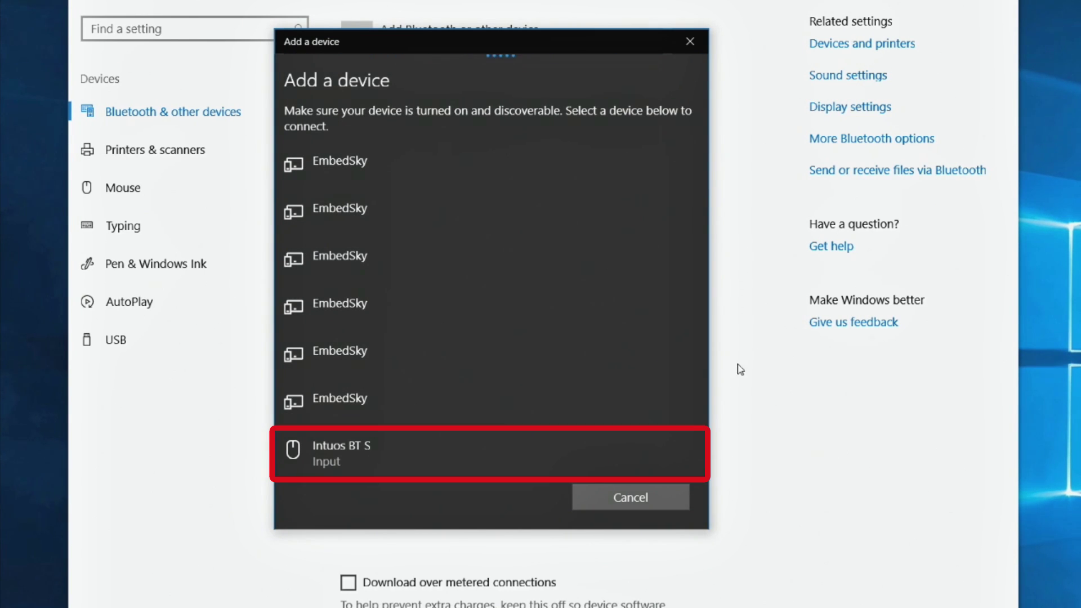
{"action": "left_click", "coordinate": [667, 455]}
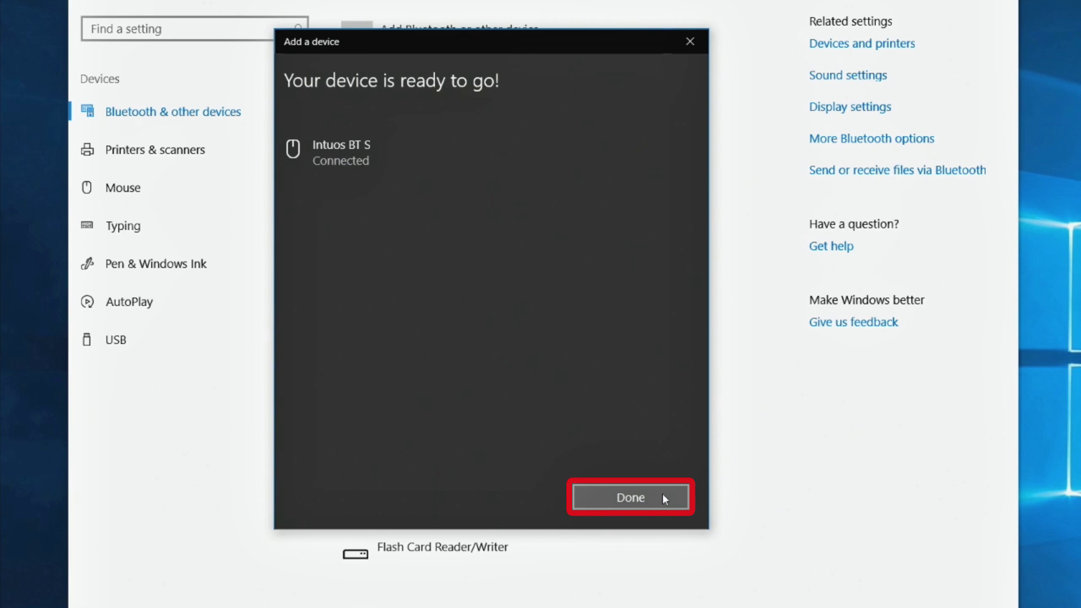
{"action": "left_click", "coordinate": [663, 499]}
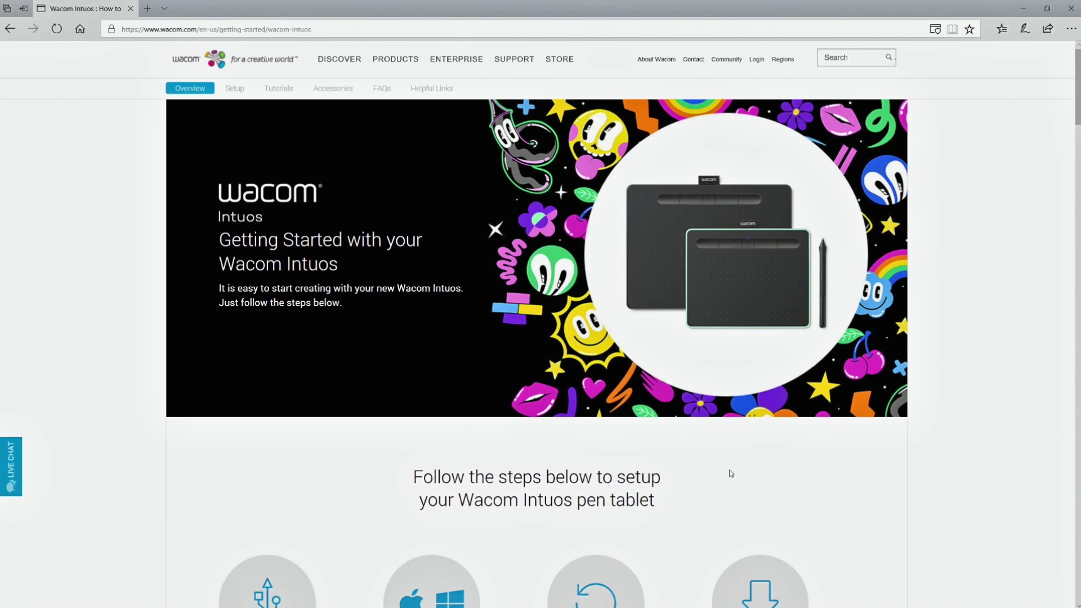
{"action": "scroll", "coordinate": [730, 474], "scroll_direction": "down", "scroll_amount": 1}
{"action": "scroll", "coordinate": [730, 474], "scroll_direction": "down", "scroll_amount": 1}
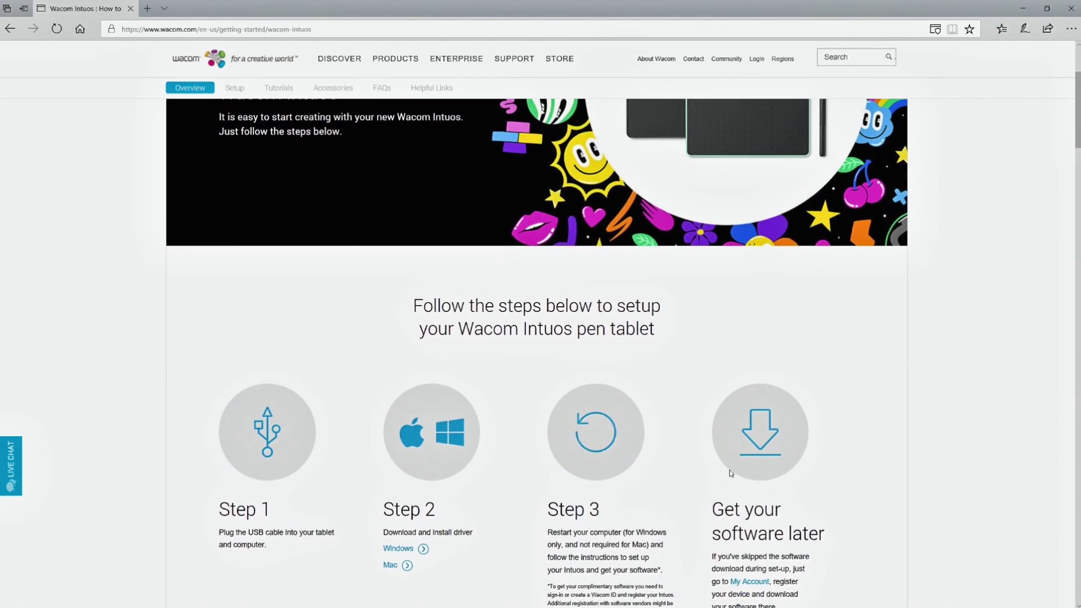
{"action": "scroll", "coordinate": [731, 473], "scroll_direction": "down", "scroll_amount": 1}
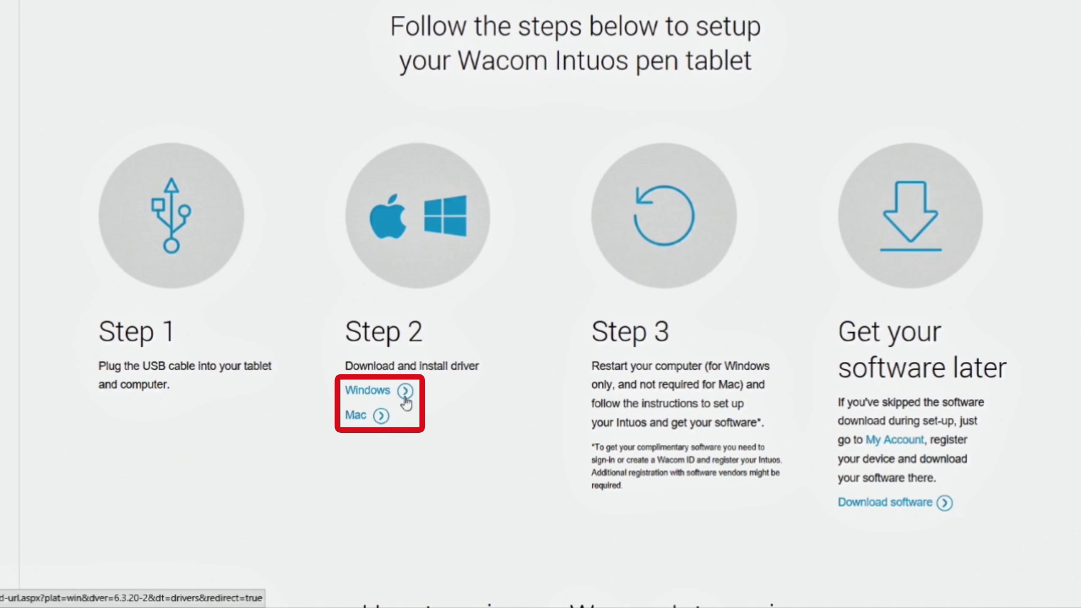
Download the Windows driver installer WacomTablet_6.3.28-3.exe and save it to Downloads
{"action": "left_click", "coordinate": [405, 402]}
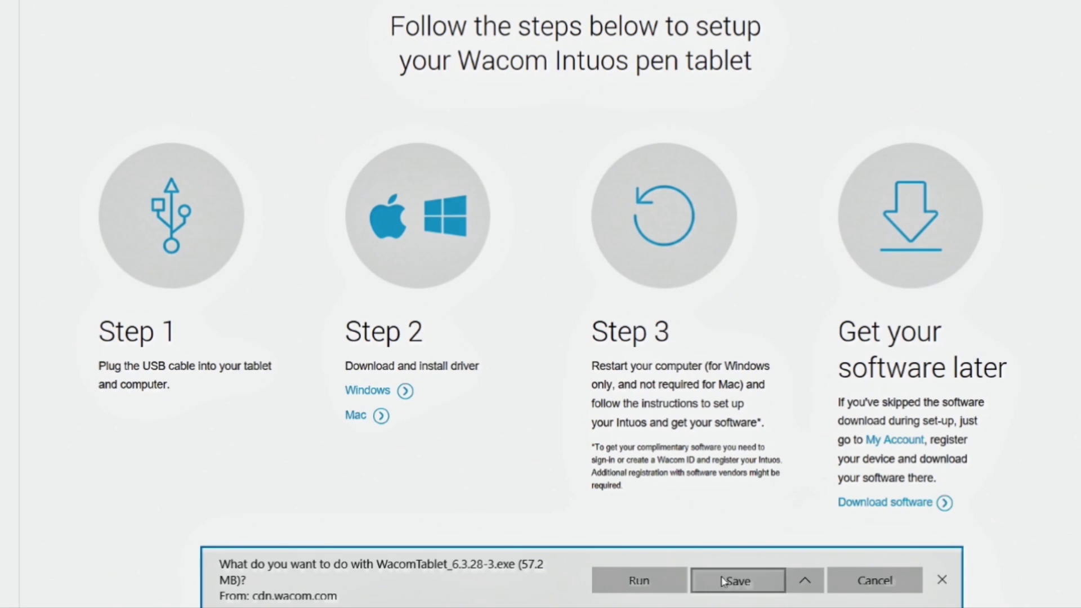
{"action": "left_click", "coordinate": [717, 581]}
Launch WacomTablet_6.3.28-3 from the Downloads folder, accept the license and install the driver
{"action": "left_click", "coordinate": [745, 589]}
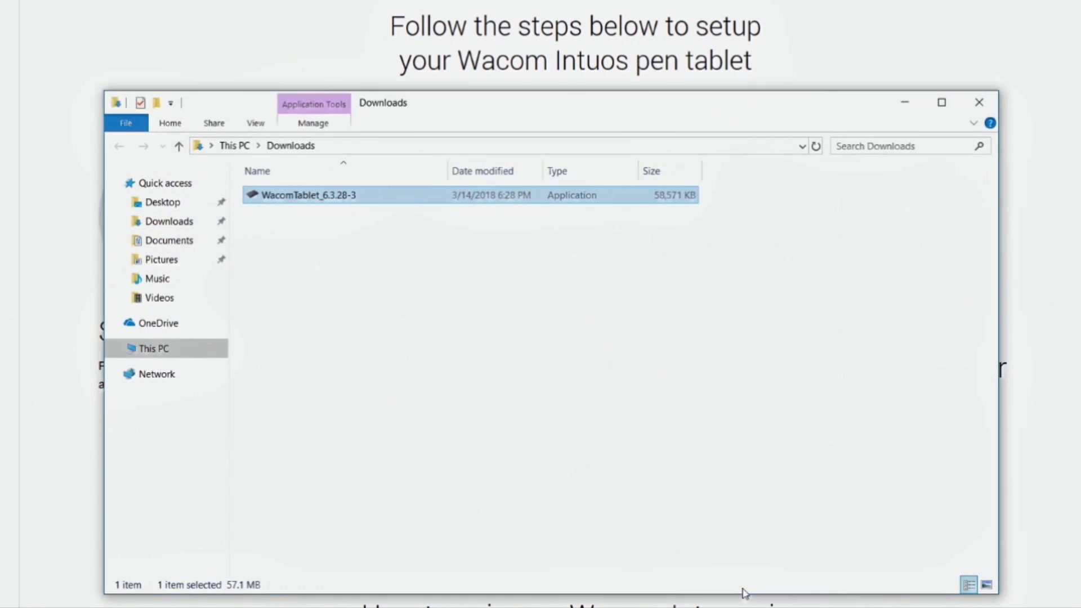
{"action": "double_click", "coordinate": [369, 203]}
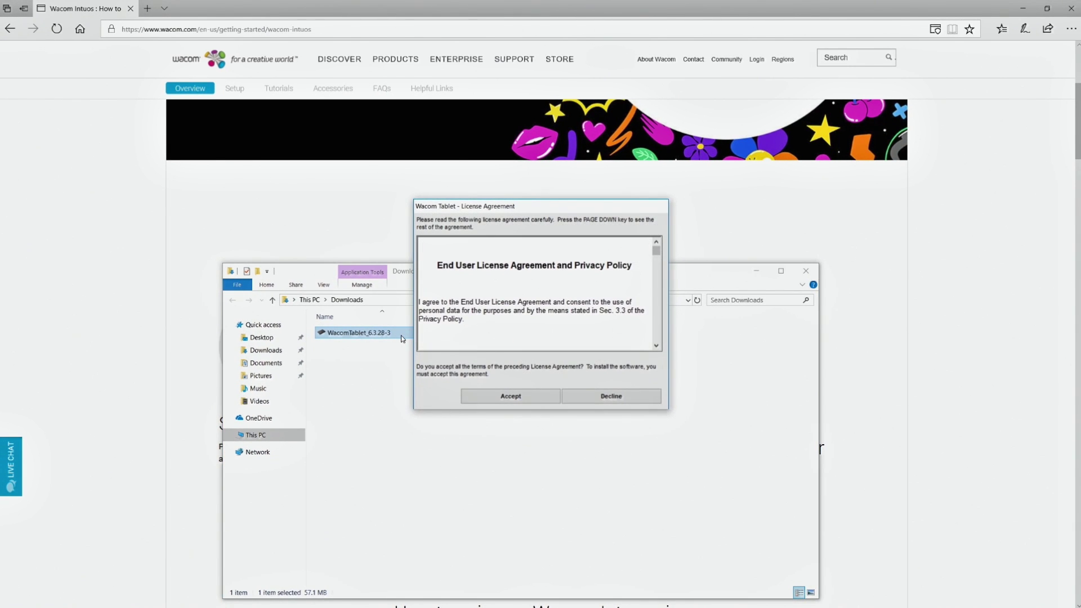
{"action": "scroll", "coordinate": [534, 324], "scroll_direction": "down", "scroll_amount": 5}
{"action": "scroll", "coordinate": [534, 327], "scroll_direction": "down", "scroll_amount": 15}
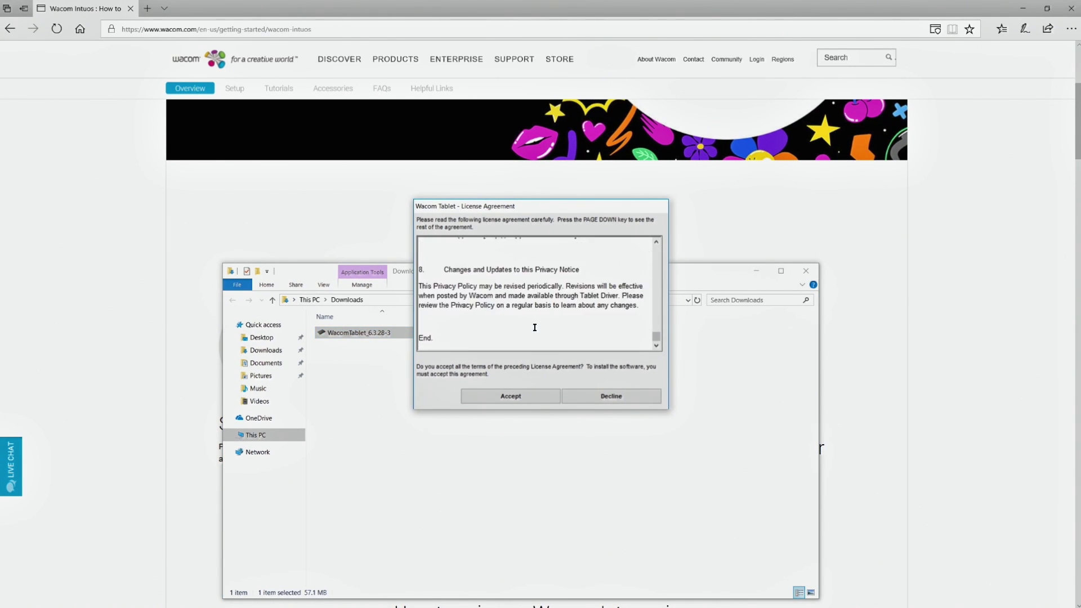
{"action": "left_click", "coordinate": [533, 396]}
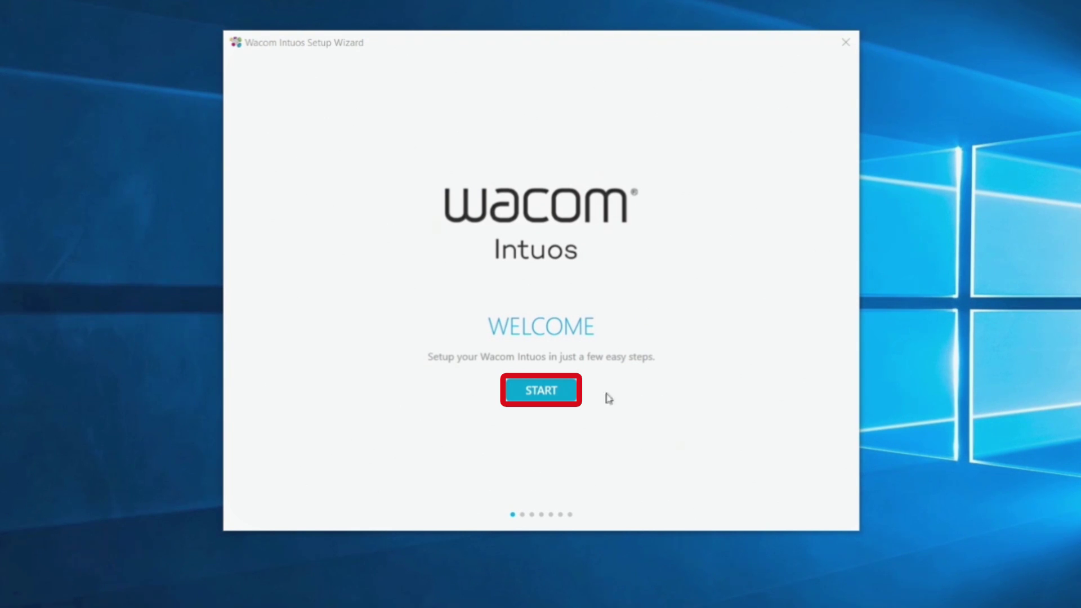
Step through the Intuos walkthrough pages: ExpressKeys, pen hover and pen mapping
{"action": "left_click", "coordinate": [562, 390]}
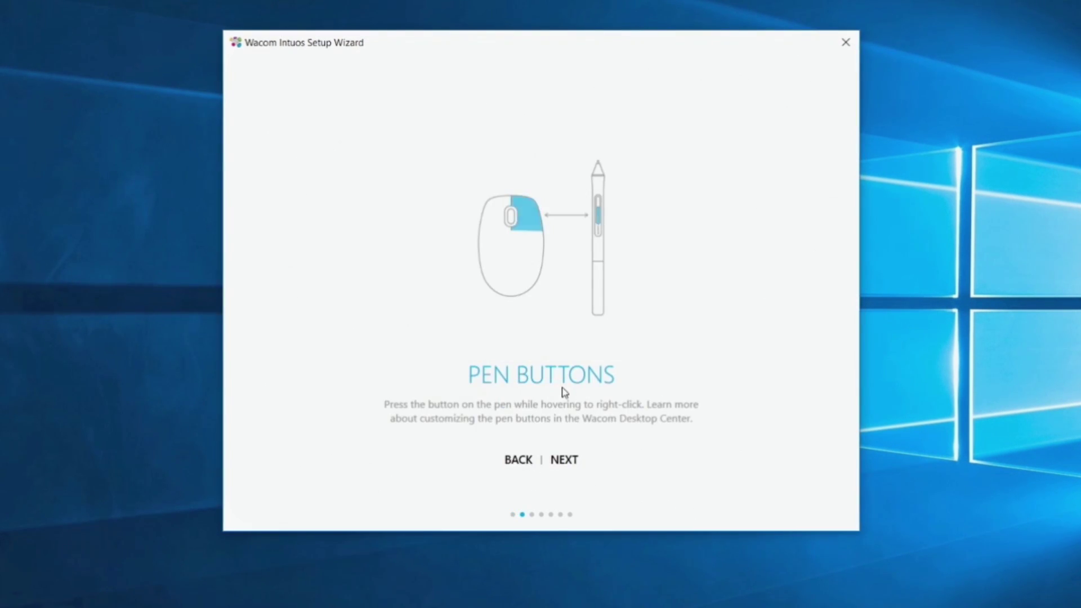
{"action": "left_click", "coordinate": [566, 463]}
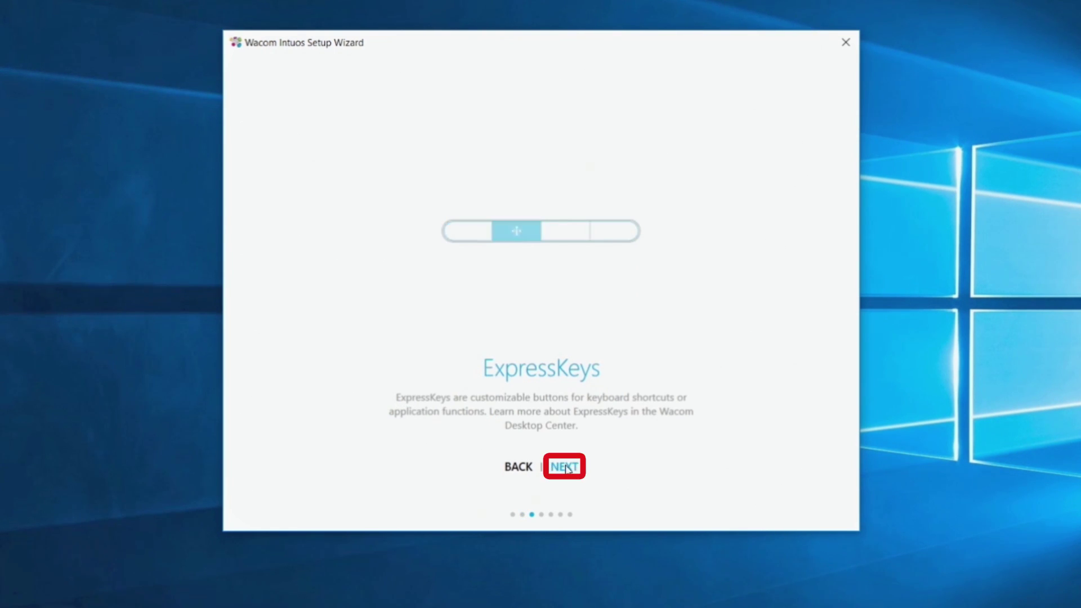
{"action": "left_click", "coordinate": [565, 466]}
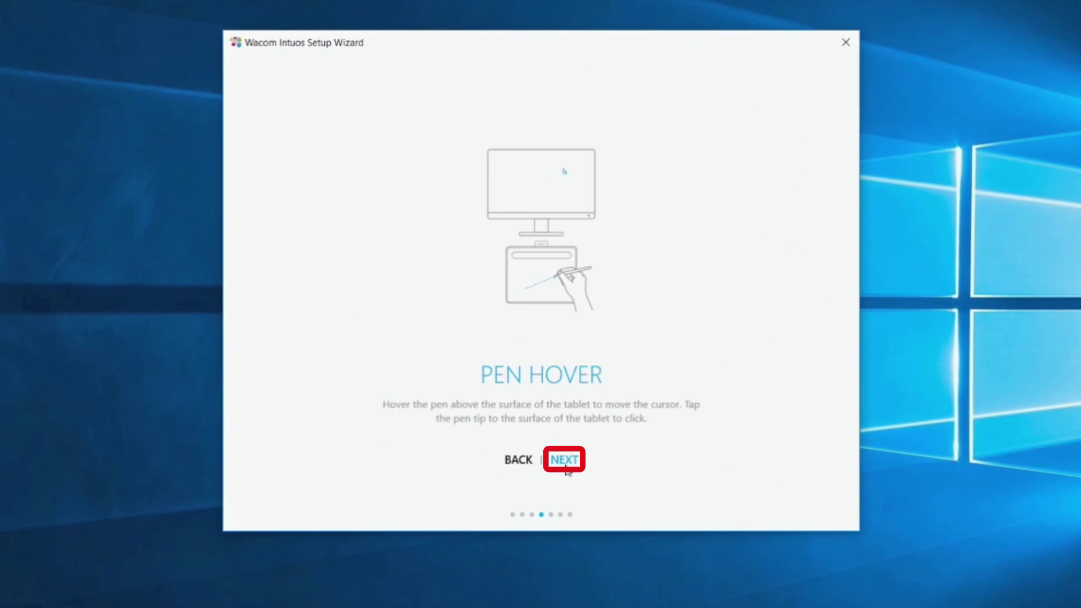
{"action": "left_click", "coordinate": [566, 469]}
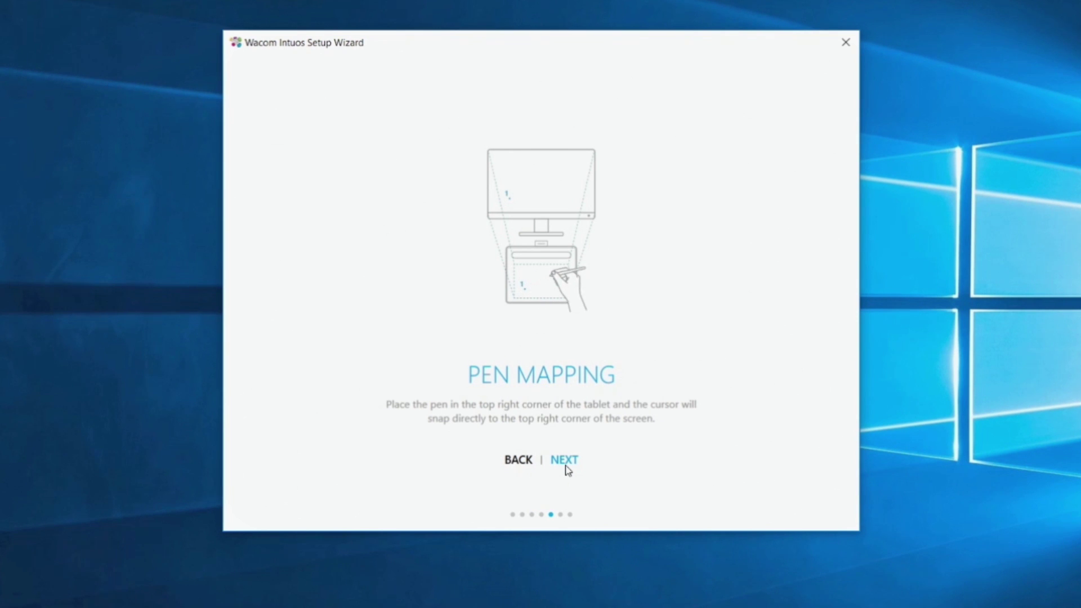
Move on to Register Your Device and start registration with a Wacom ID
{"action": "left_click", "coordinate": [565, 467]}
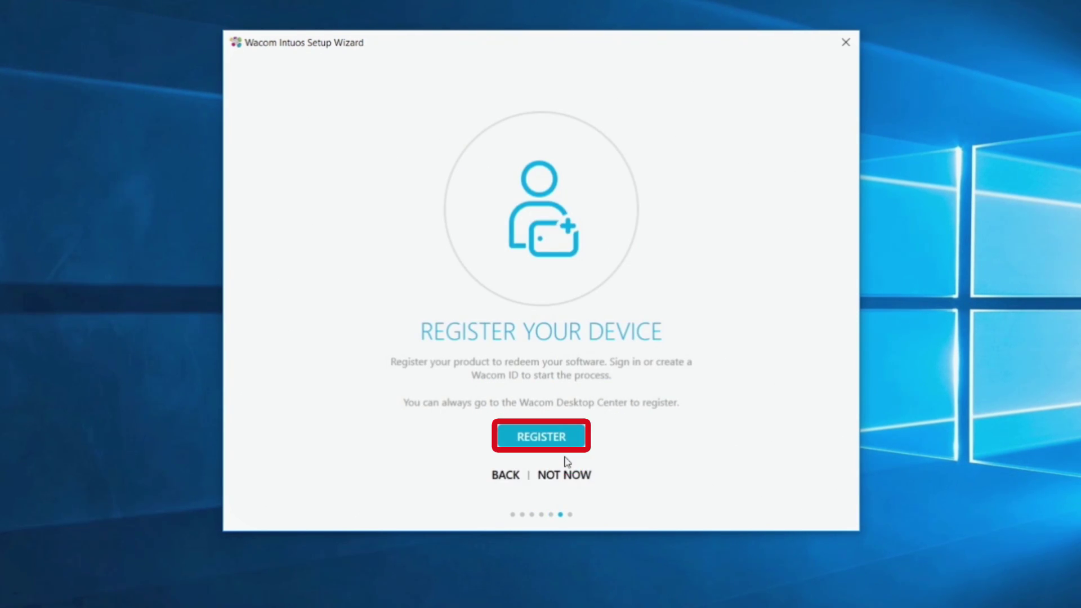
{"action": "left_click", "coordinate": [573, 441]}
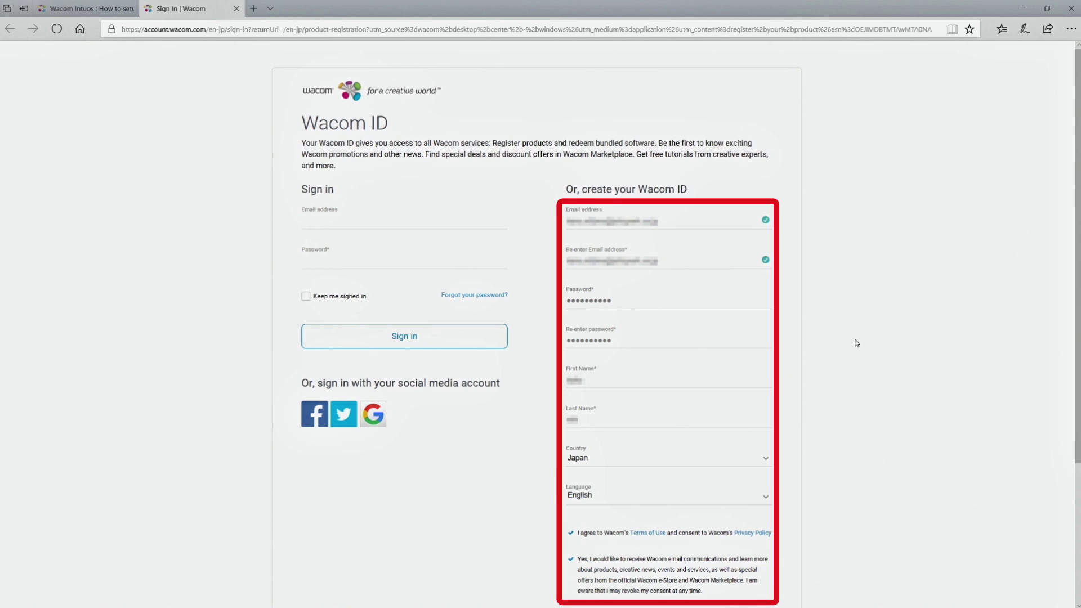
{"action": "scroll", "coordinate": [855, 343], "scroll_direction": "down", "scroll_amount": 3}
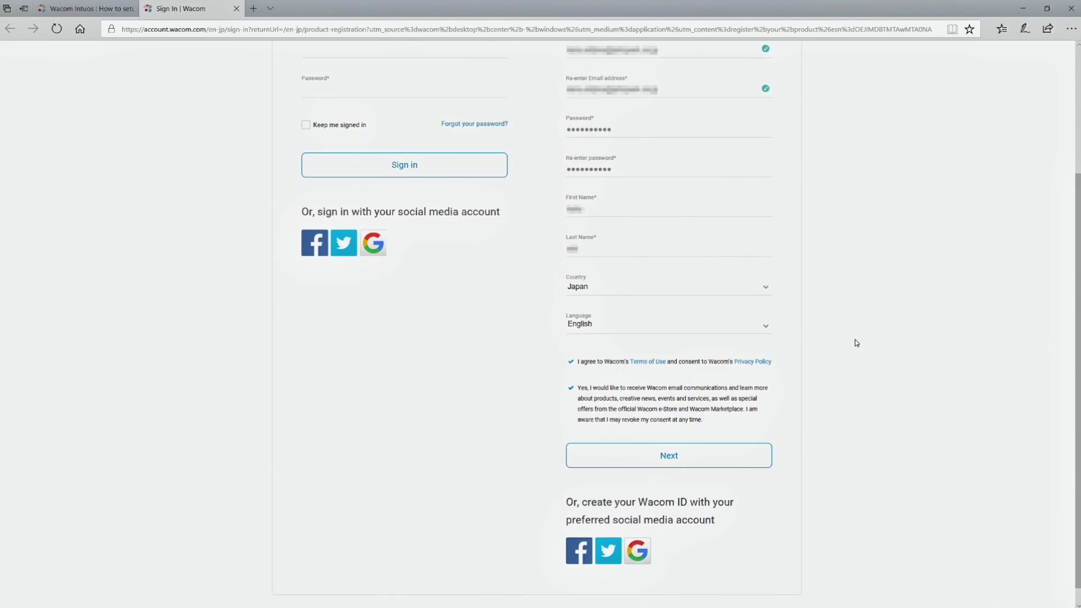
Submit the account details, choose 'non-professional and use it for my hobby', and create the Wacom ID
{"action": "left_click", "coordinate": [754, 437]}
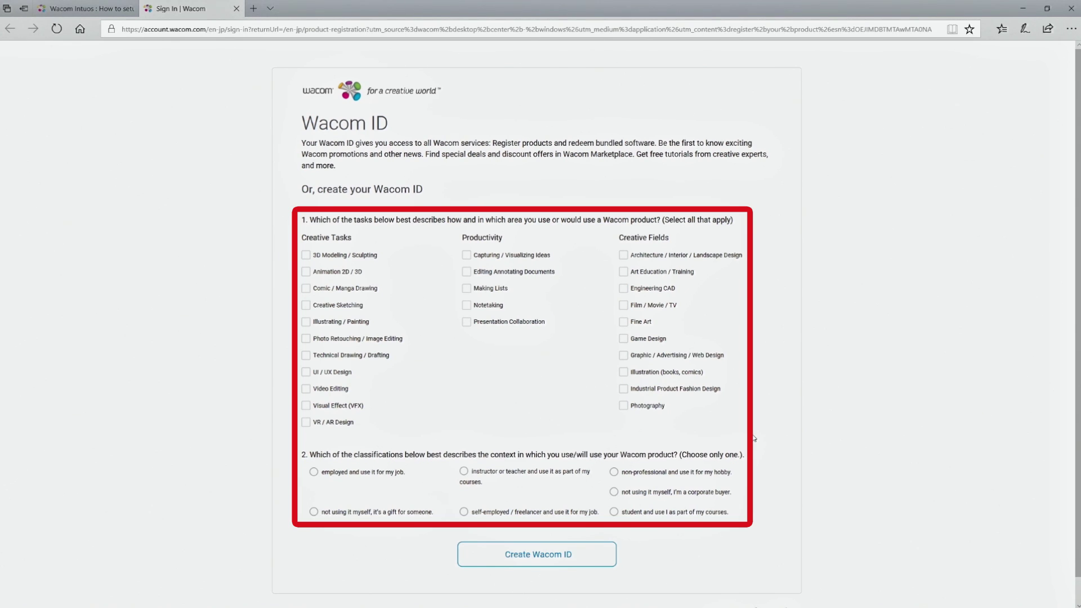
{"action": "scroll", "coordinate": [754, 438], "scroll_direction": "down", "scroll_amount": 1}
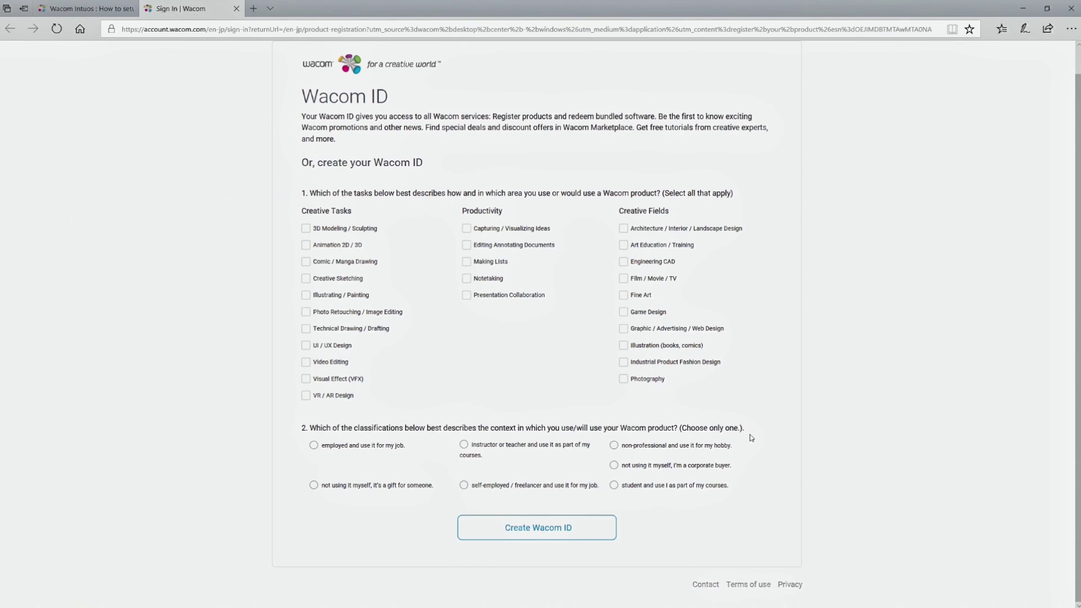
{"action": "left_click", "coordinate": [720, 447]}
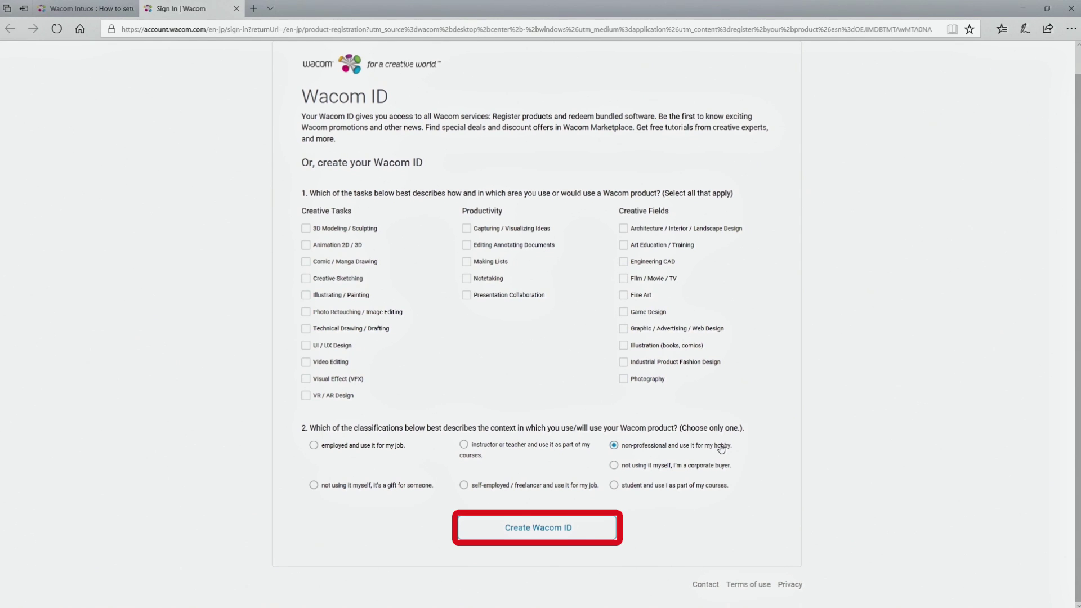
{"action": "left_click", "coordinate": [580, 528]}
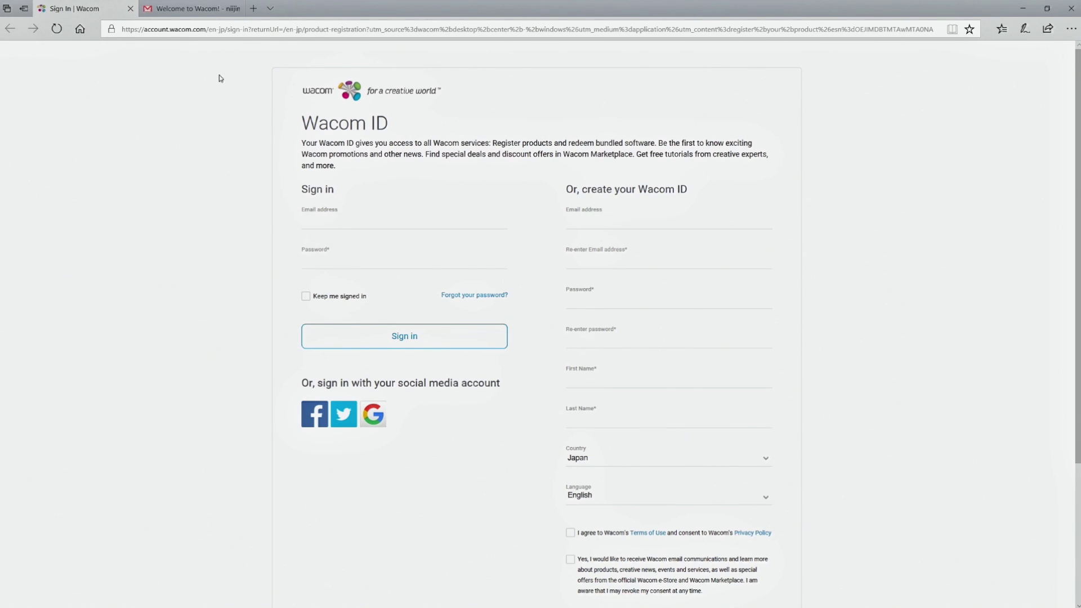
Close the Gmail tab and sign in to Wacom ID with the email and password
{"action": "left_click", "coordinate": [238, 10]}
{"action": "left_click", "coordinate": [359, 225]}
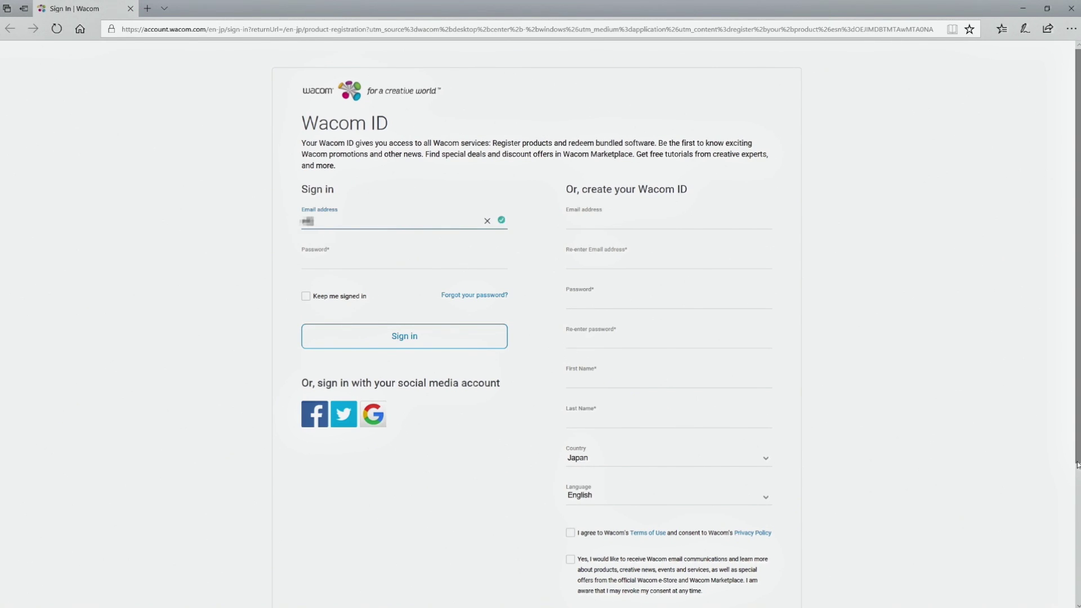
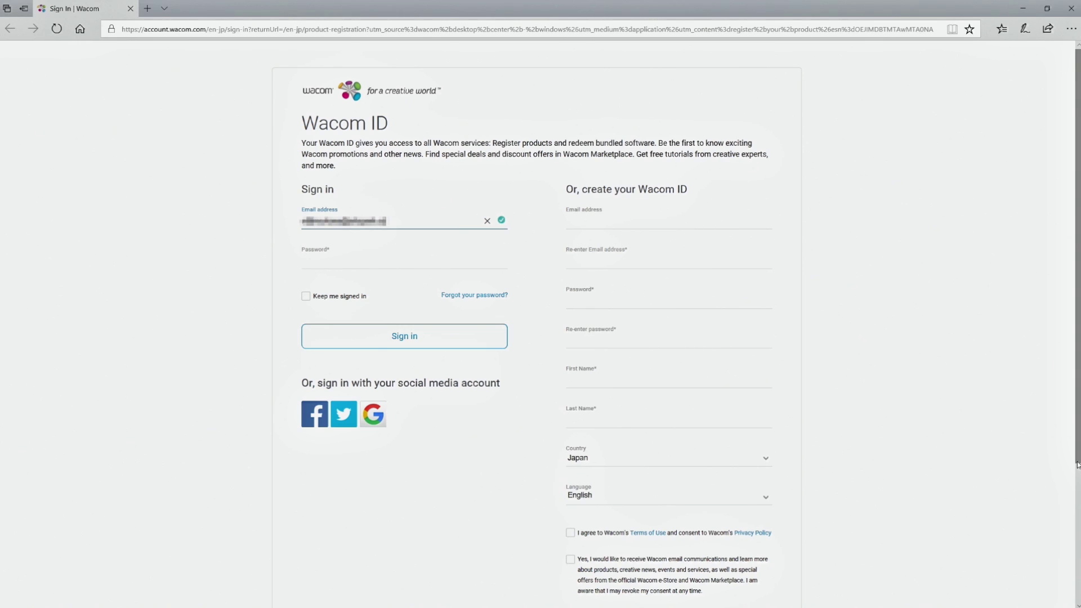
{"action": "key", "text": "Tab"}
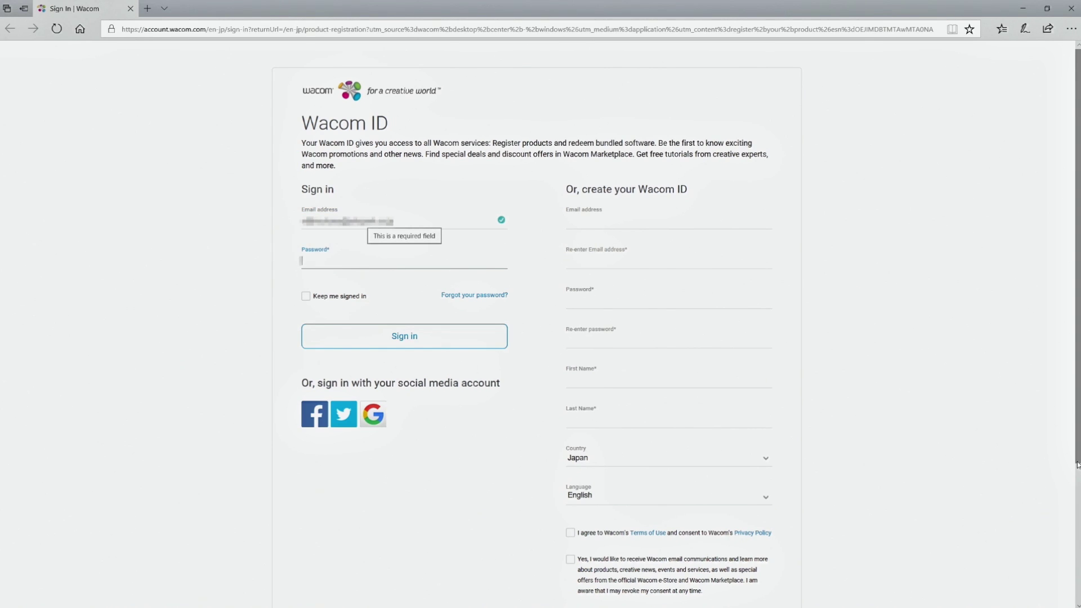
{"action": "type", "text": "••••••••••"}
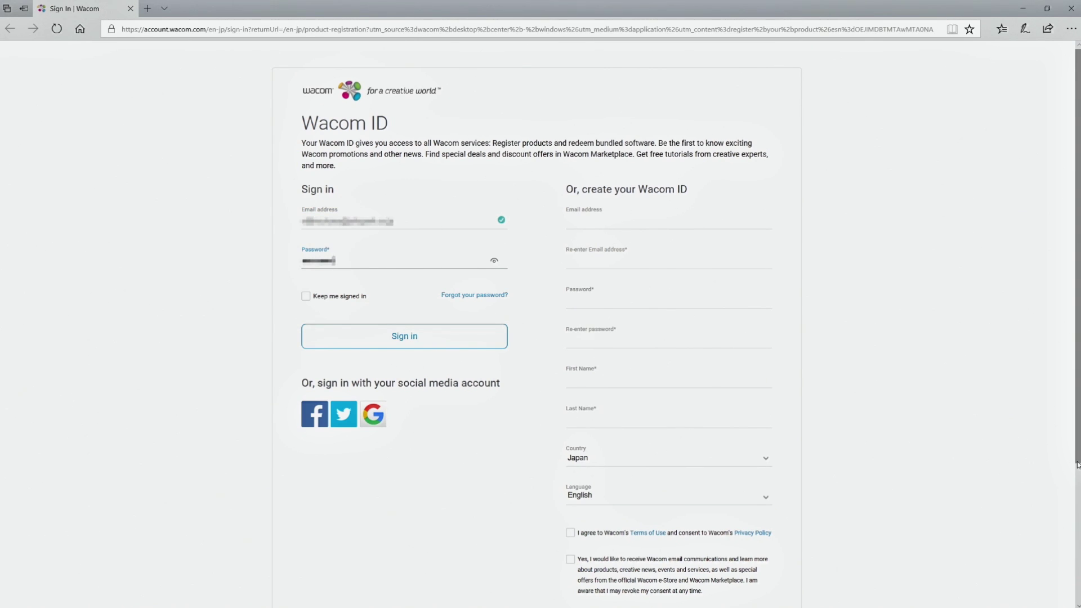
{"action": "type", "text": "••••"}
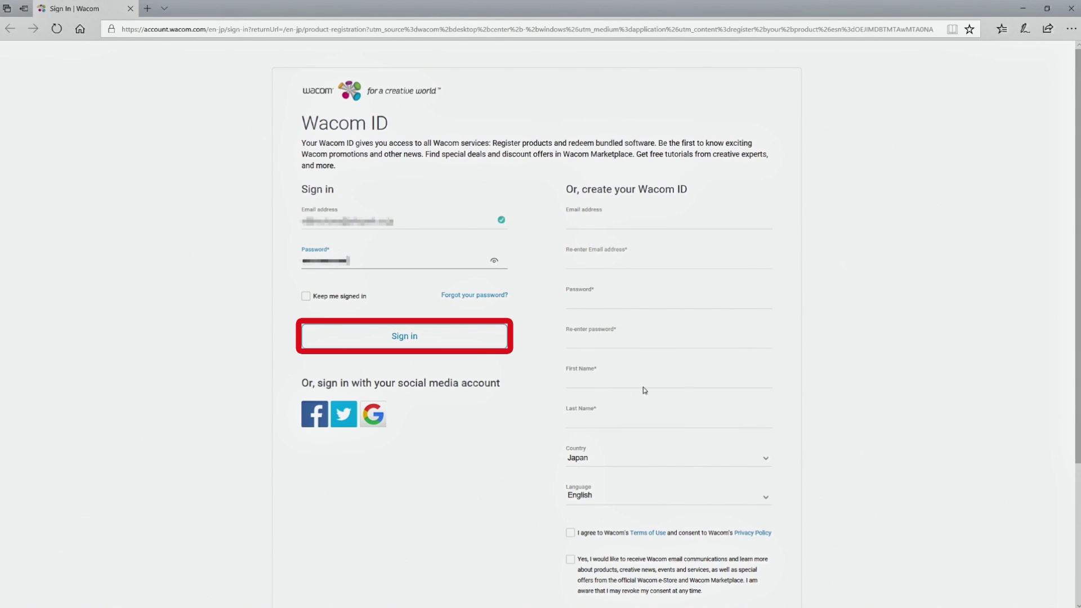
{"action": "left_click", "coordinate": [445, 343]}
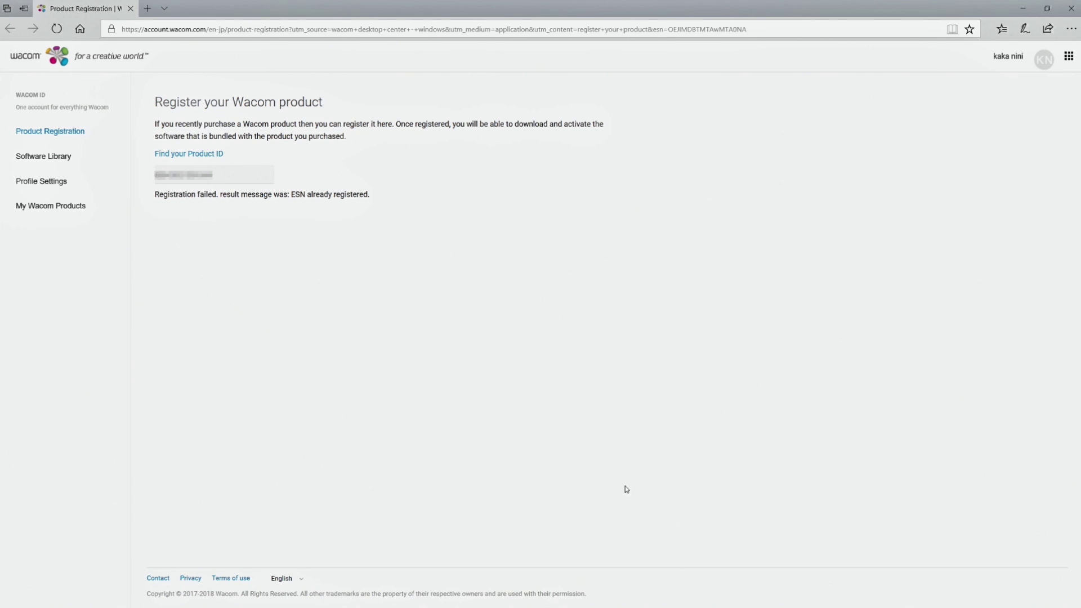
Show My Wacom Products listing the registered Intuos Small, BT, Pen Pistachio tablet
{"action": "left_click", "coordinate": [69, 207]}
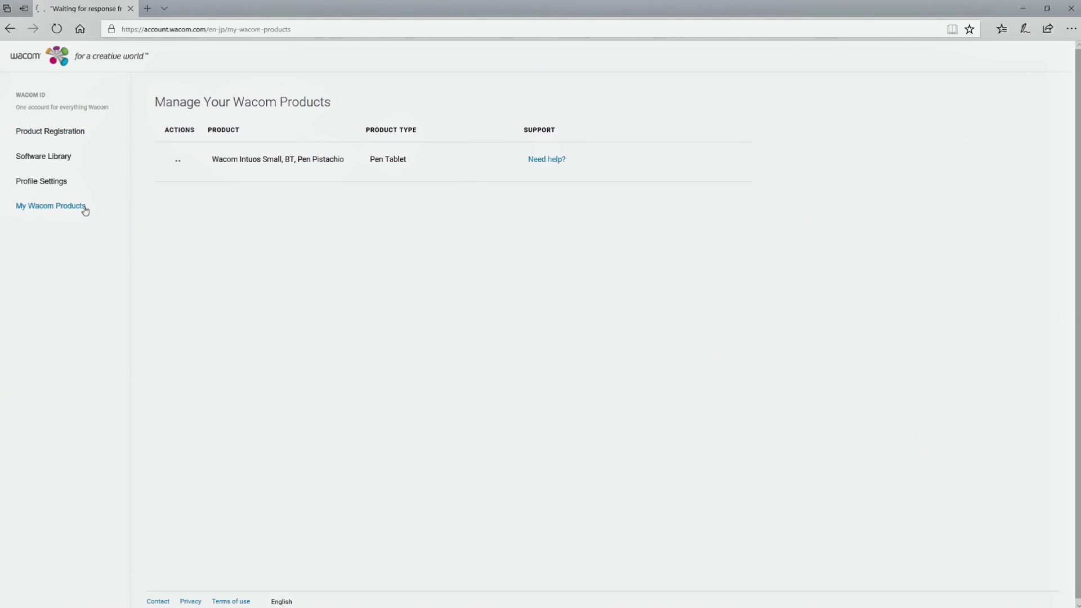